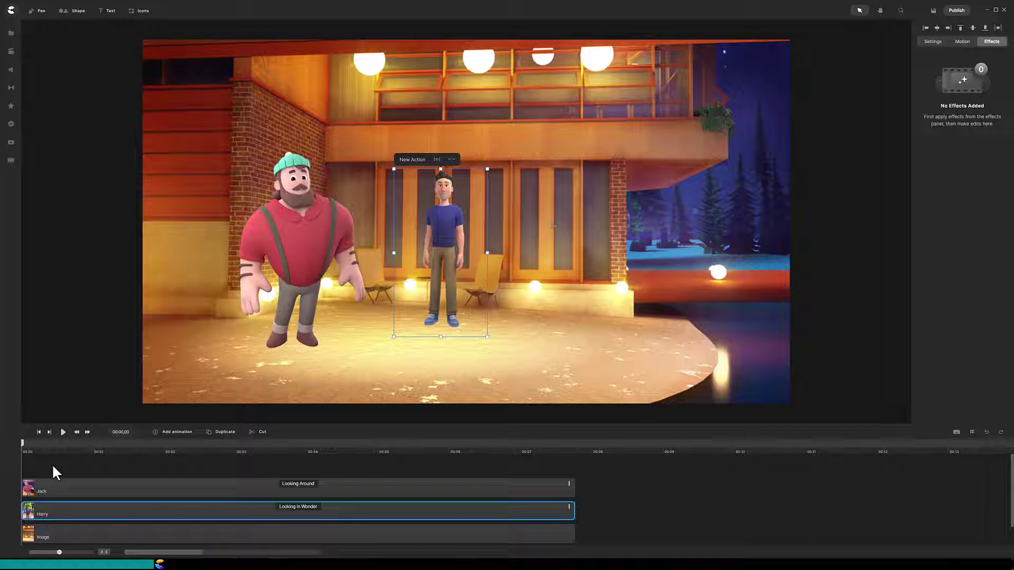
Group the background image and Harry clips together with Ctrl+G.
{"action": "left_click", "coordinate": [562, 533]}
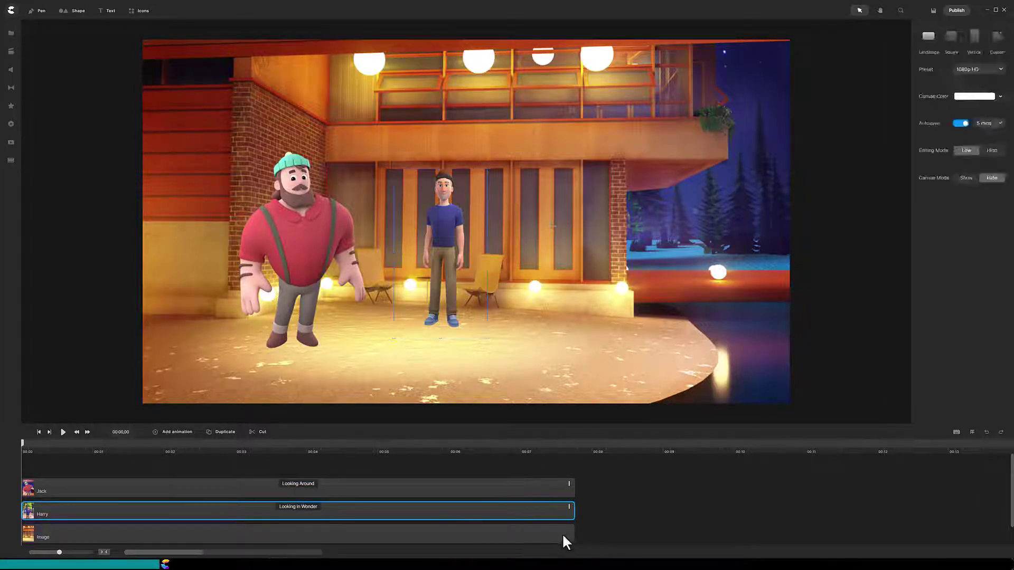
{"action": "left_click", "coordinate": [544, 515], "text": "shift"}
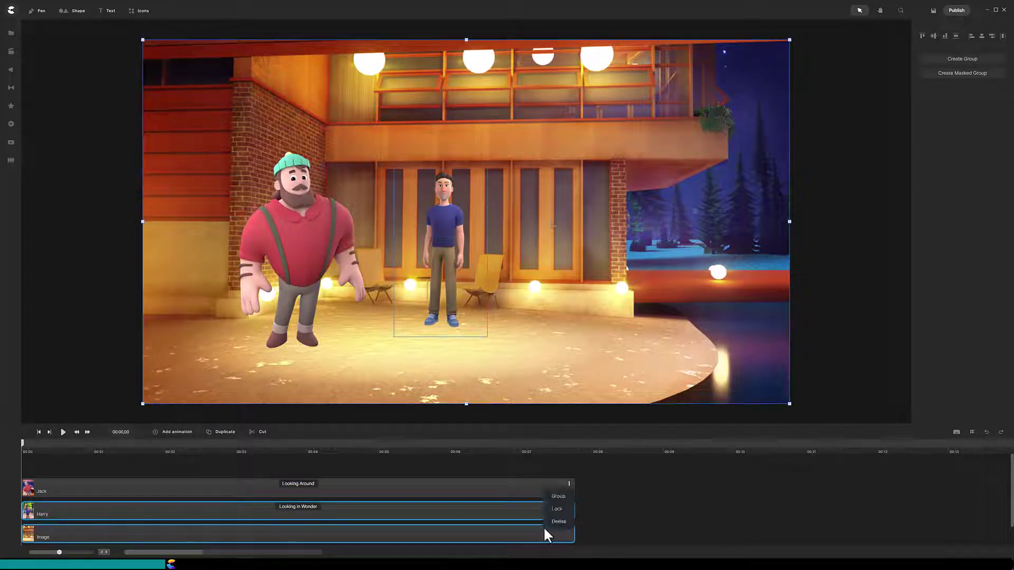
{"action": "key", "text": "ctrl+g"}
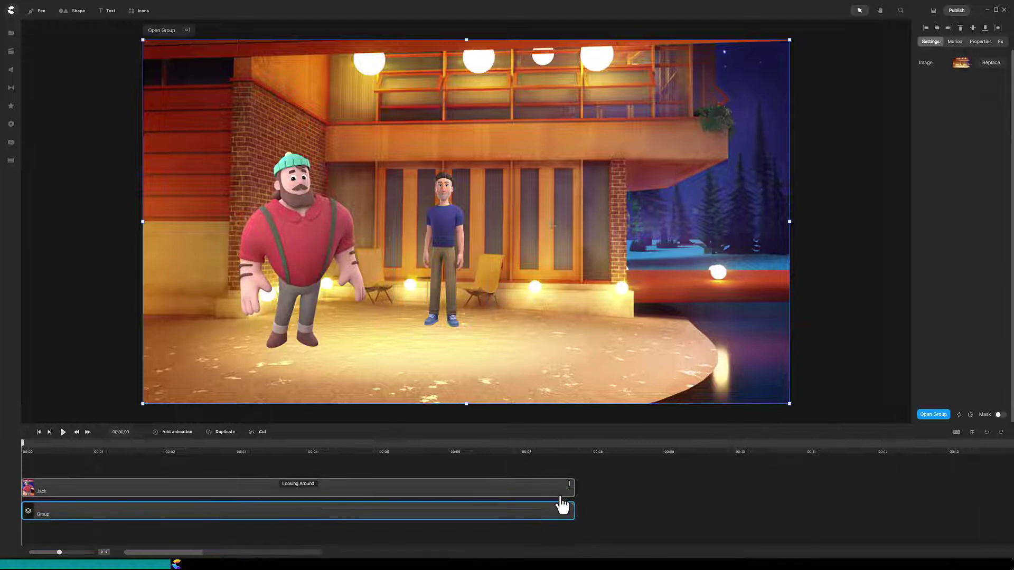
Apply the Blur effect to the Harry-and-background group and preview the result.
{"action": "left_click", "coordinate": [13, 108]}
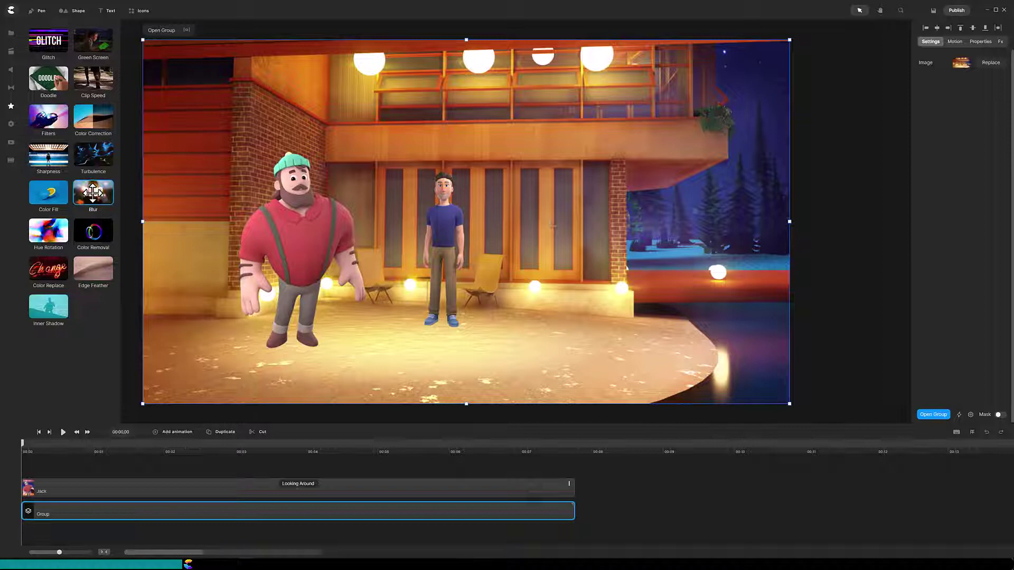
{"action": "left_click_drag", "start_coordinate": [93, 193], "coordinate": [135, 508]}
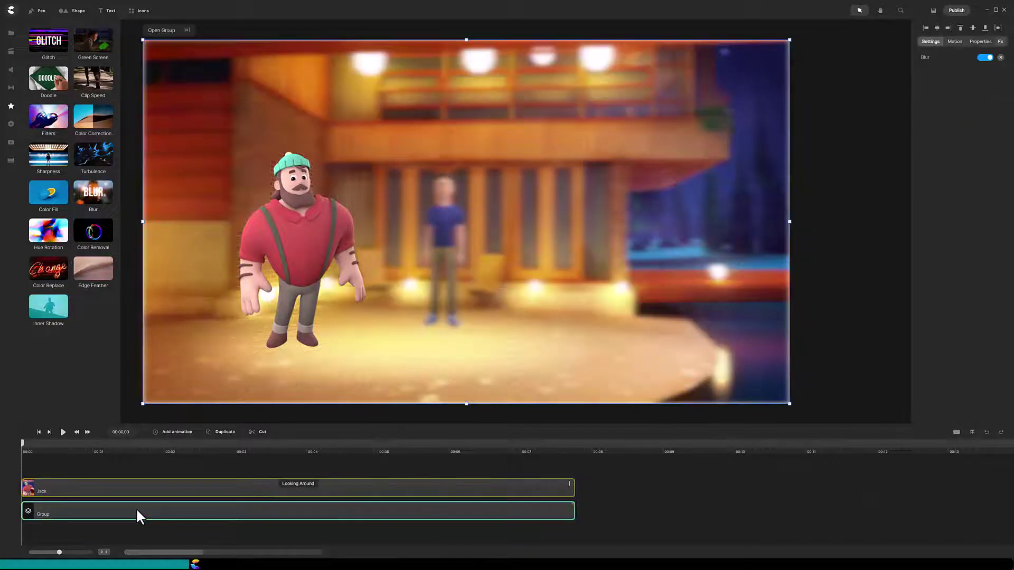
{"action": "left_click", "coordinate": [151, 452]}
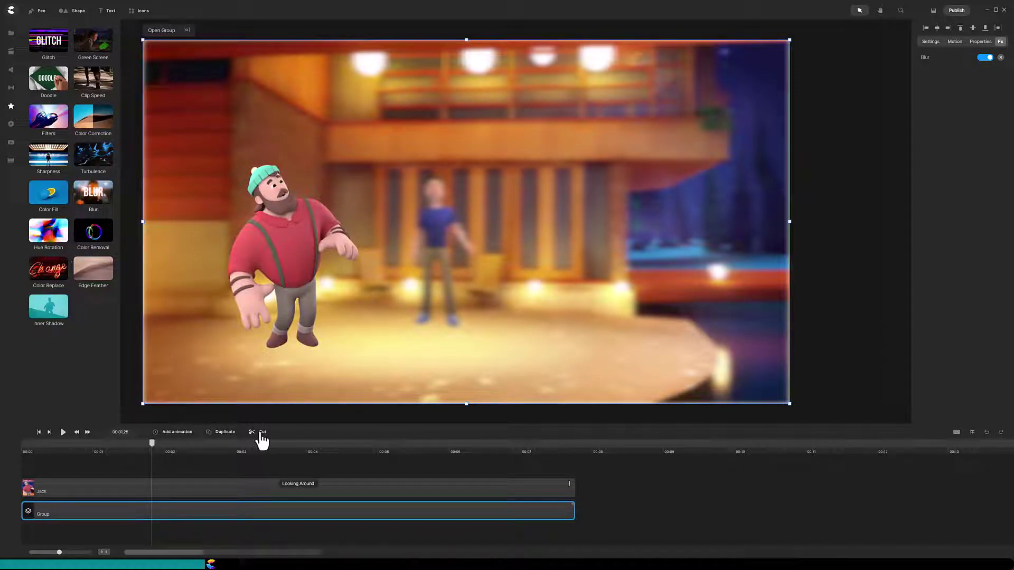
Undo the grouping, then apply separate Blur effects to Harry's clip and the background image clip.
{"action": "key", "text": "ctrl+z"}
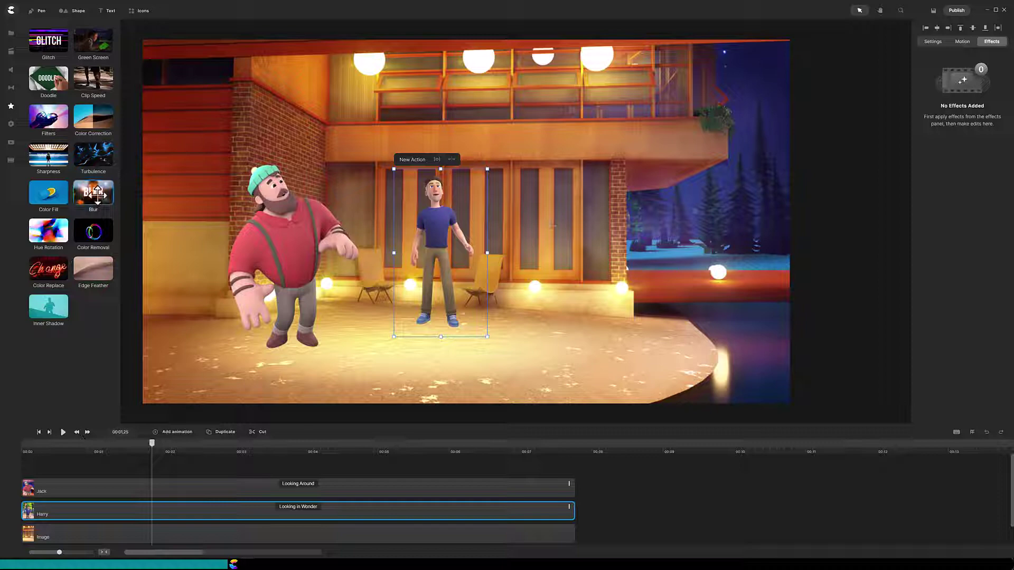
{"action": "left_click_drag", "start_coordinate": [97, 193], "coordinate": [116, 511]}
{"action": "left_click_drag", "start_coordinate": [93, 193], "coordinate": [117, 531]}
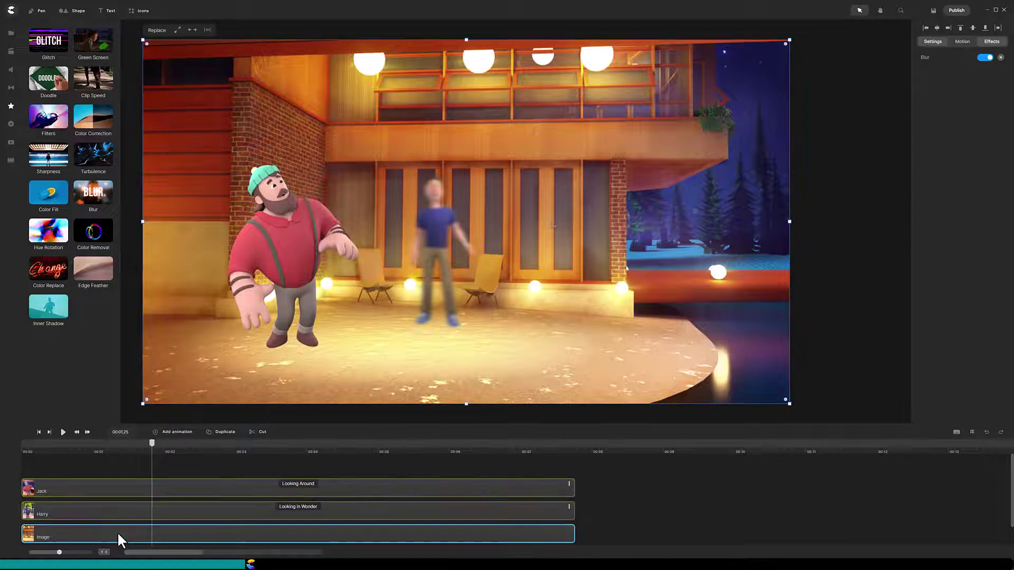
Inspect the Blur strength value on Harry's clip.
{"action": "left_click", "coordinate": [166, 511]}
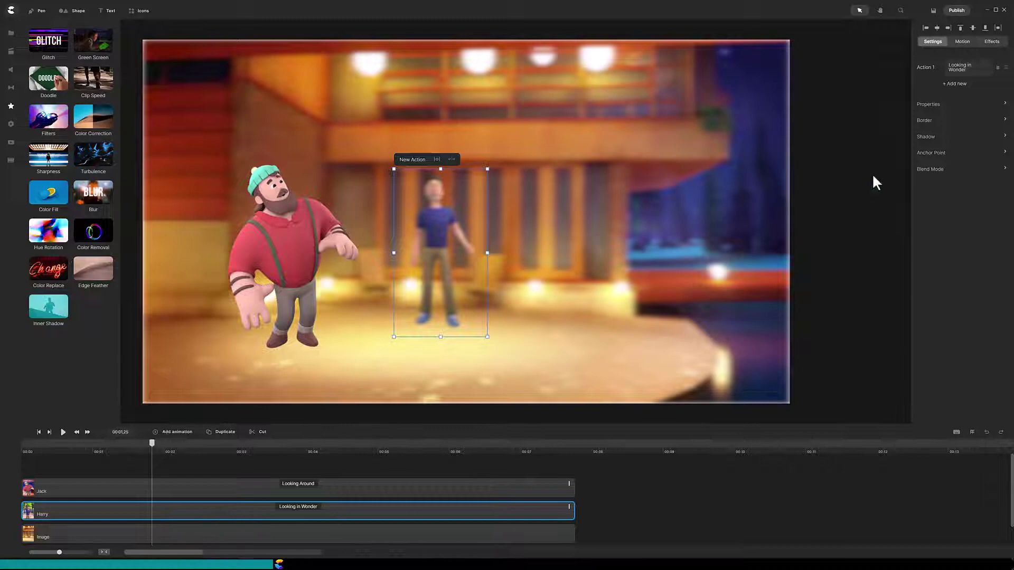
{"action": "left_click", "coordinate": [992, 44]}
{"action": "left_click", "coordinate": [928, 59]}
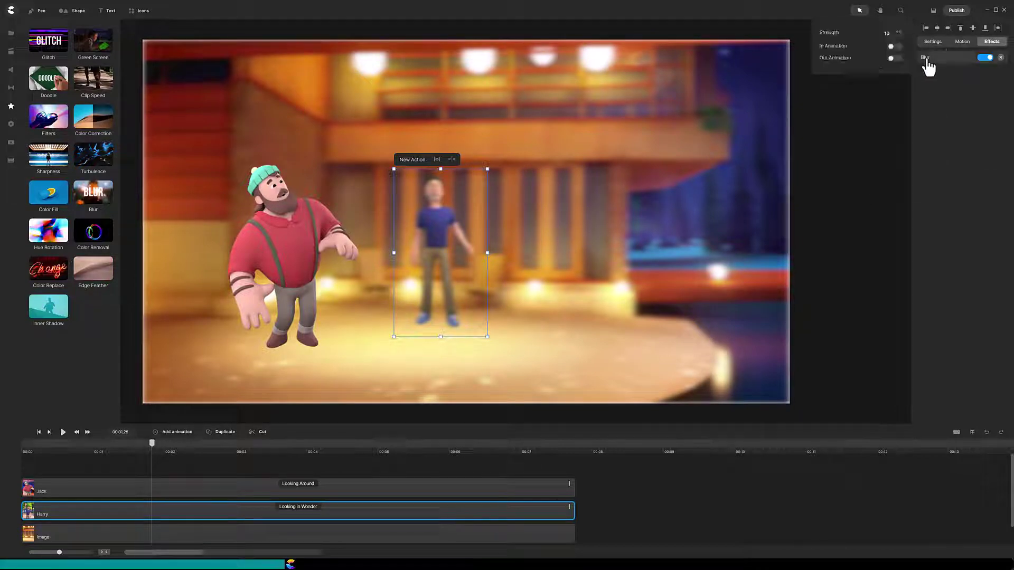
{"action": "double_click", "coordinate": [887, 33]}
Lower the background image's Blur strength from 10 to 6.
{"action": "left_click", "coordinate": [558, 533]}
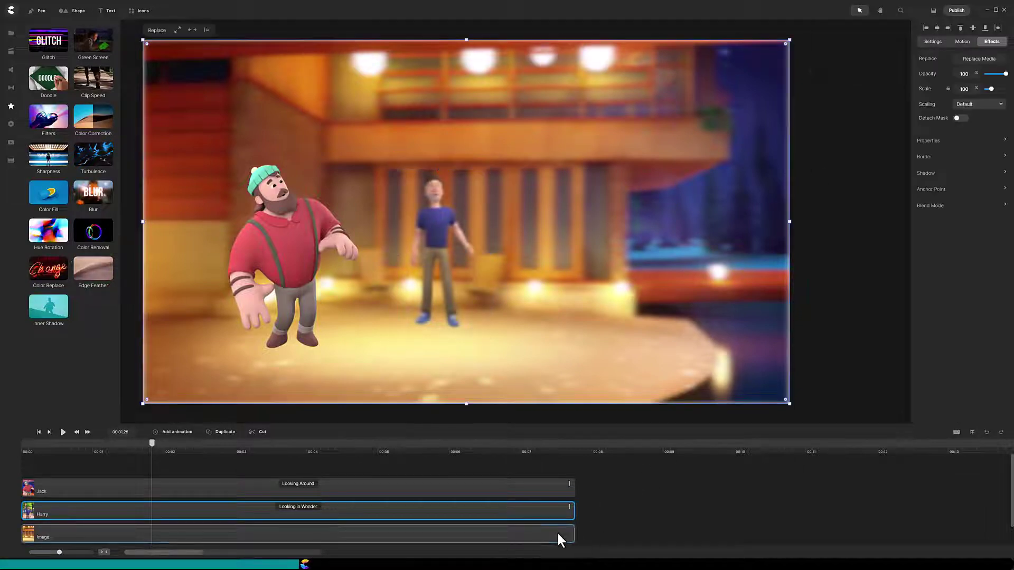
{"action": "left_click", "coordinate": [994, 46]}
{"action": "left_click", "coordinate": [928, 58]}
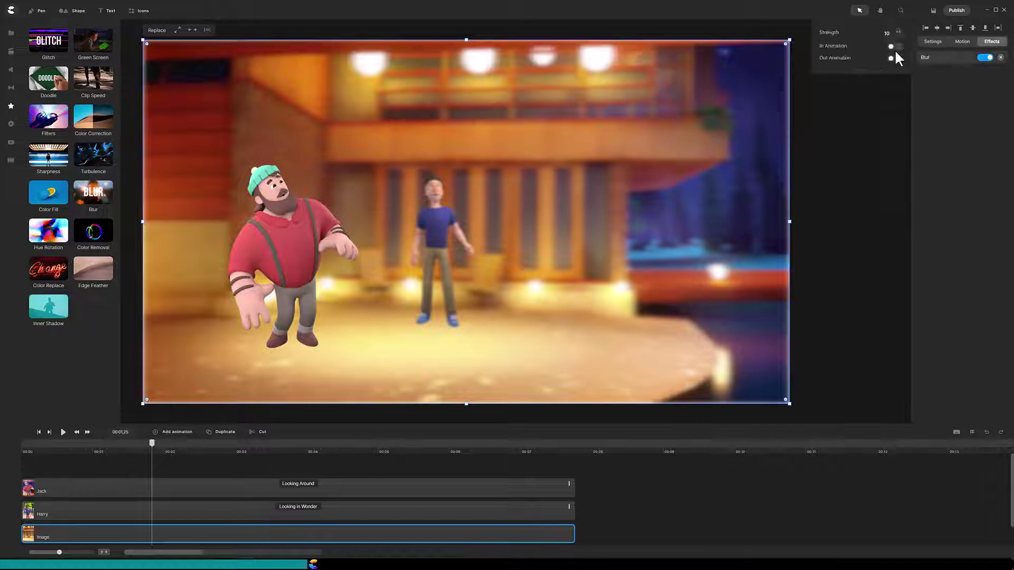
{"action": "left_click_drag", "start_coordinate": [879, 35], "coordinate": [895, 35]}
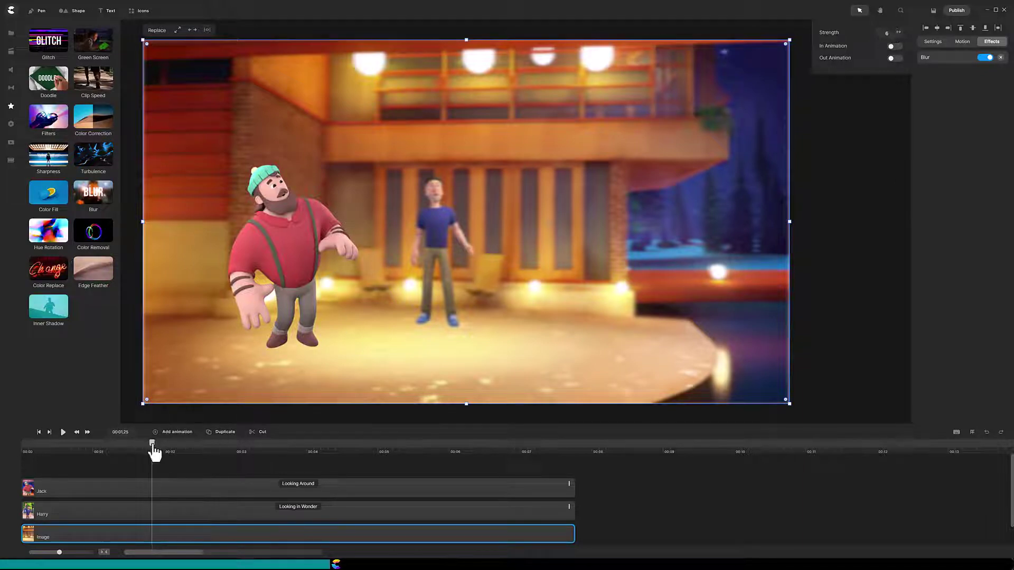
Cut the Jack, Harry and background image clips at the playhead just past 00:02.
{"action": "left_click_drag", "start_coordinate": [152, 446], "coordinate": [178, 447]}
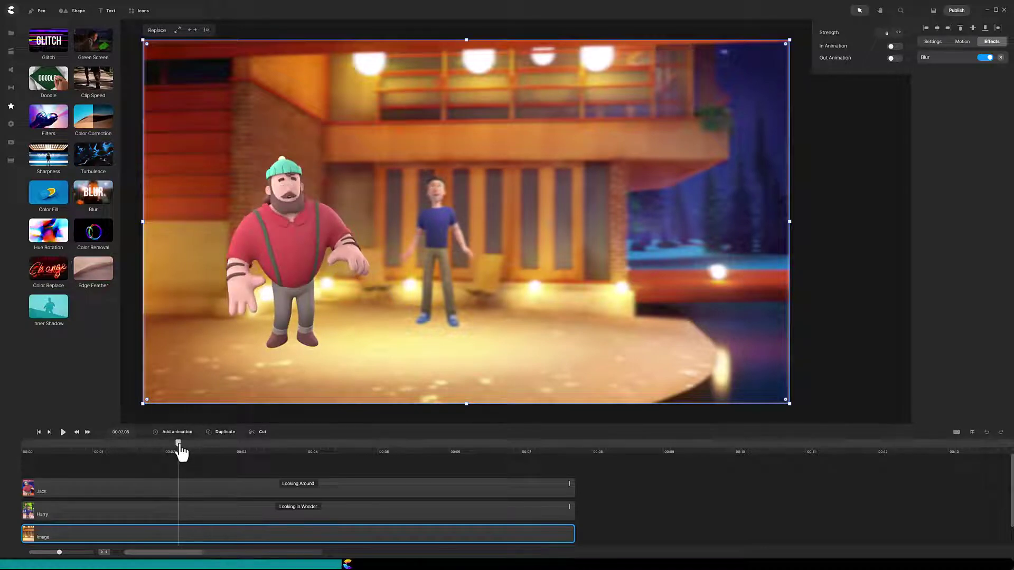
{"action": "left_click_drag", "start_coordinate": [376, 474], "coordinate": [420, 528]}
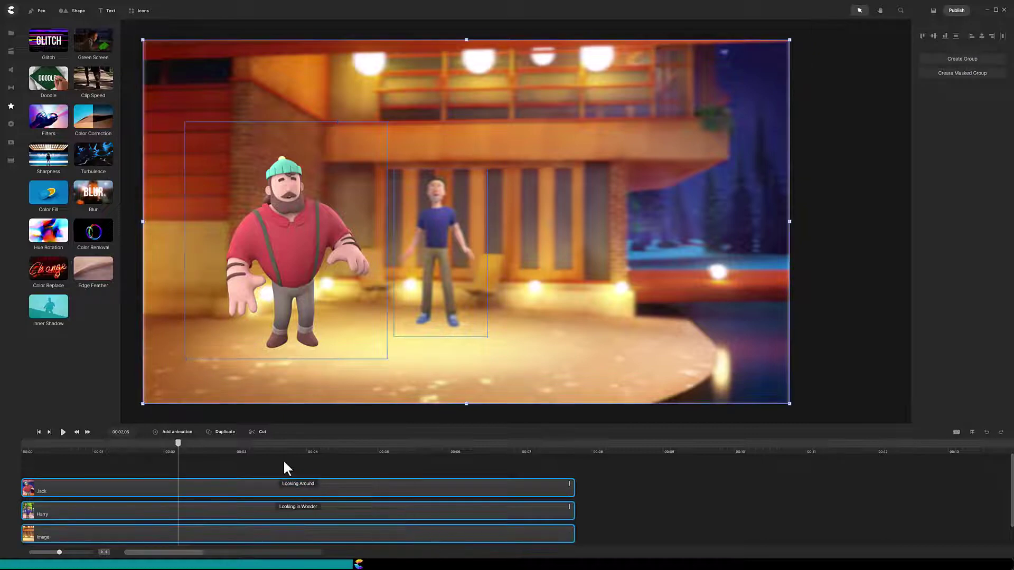
{"action": "left_click", "coordinate": [263, 432]}
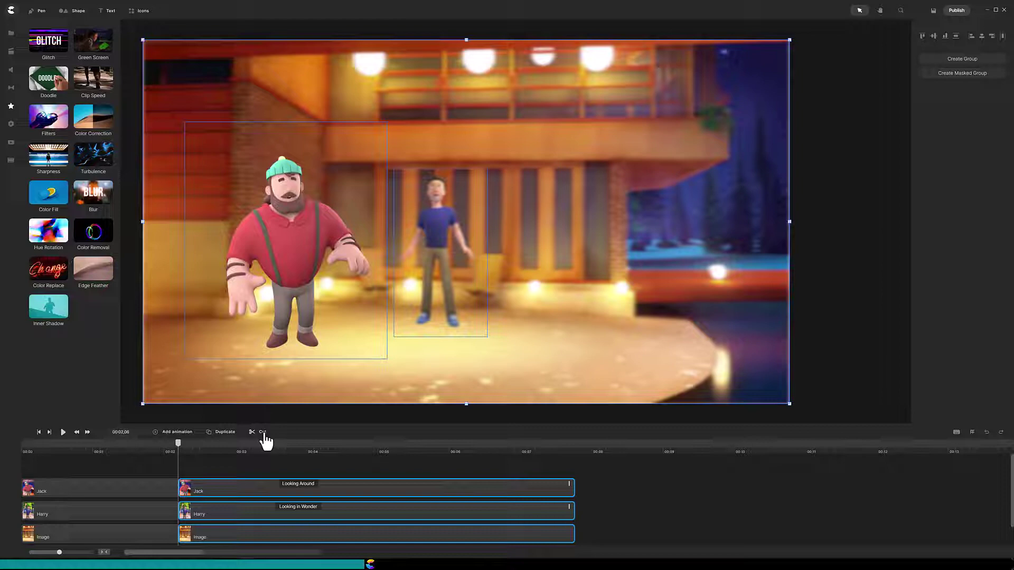
Add a strength-5 Blur with In Animation to Jack's second clip and preview it.
{"action": "left_click", "coordinate": [242, 486]}
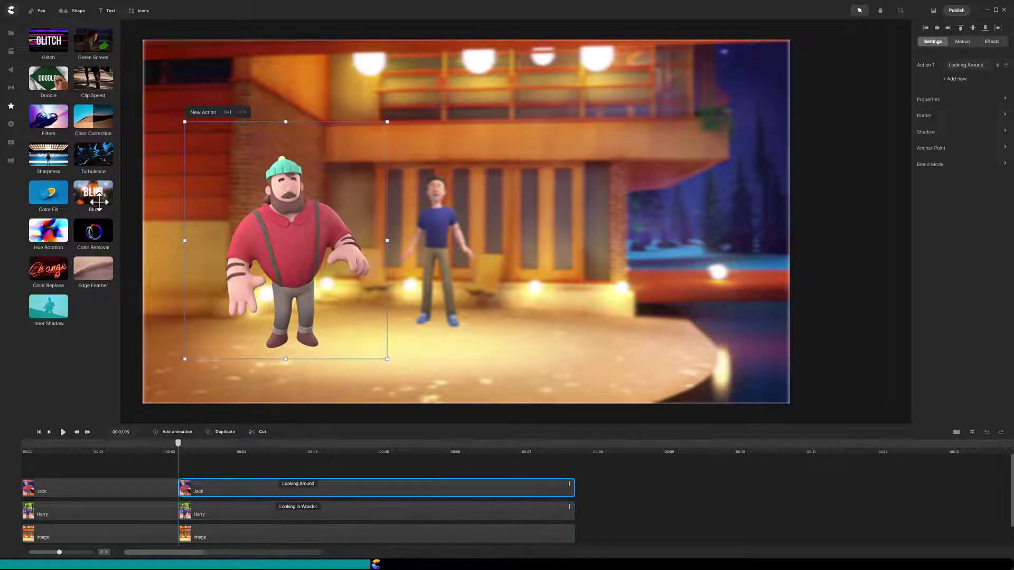
{"action": "left_click_drag", "start_coordinate": [93, 192], "coordinate": [217, 486]}
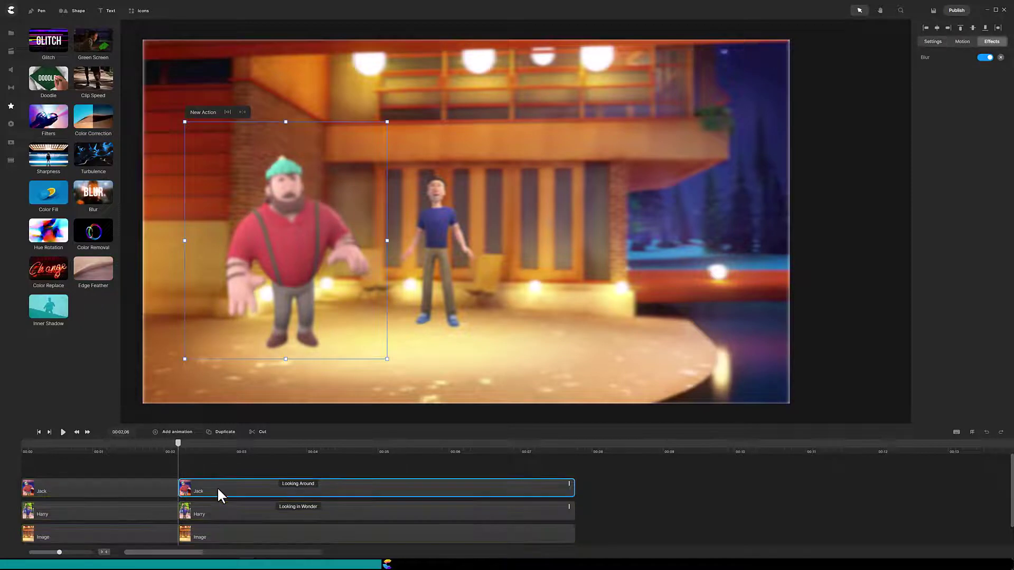
{"action": "left_click", "coordinate": [924, 62]}
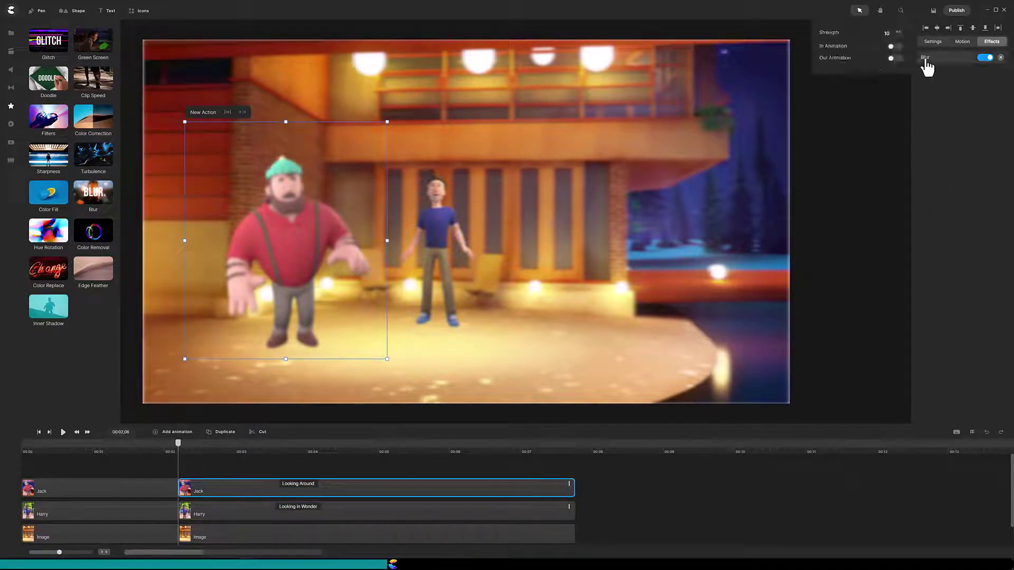
{"action": "left_click_drag", "start_coordinate": [889, 34], "coordinate": [881, 36]}
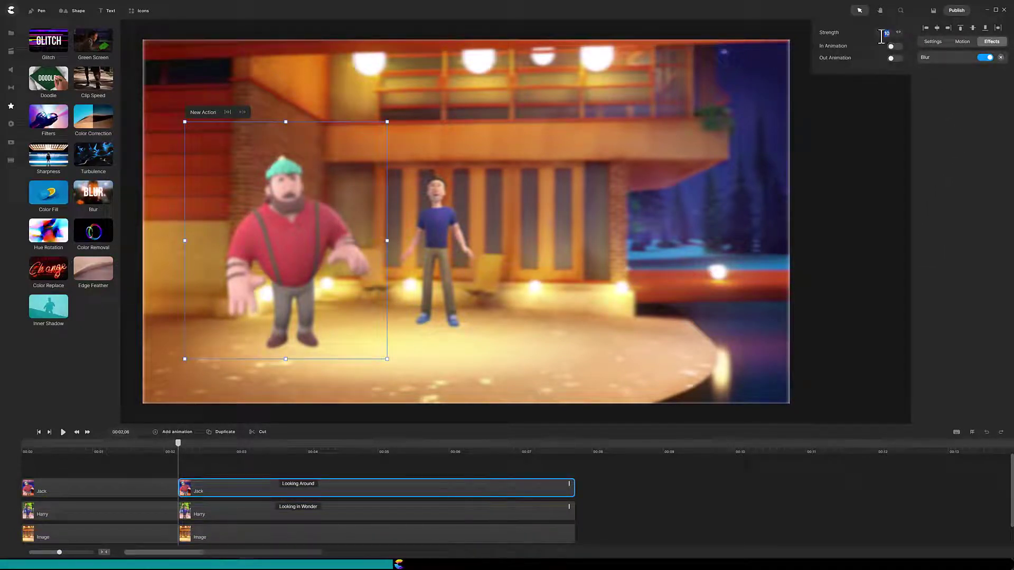
{"action": "type", "text": "5"}
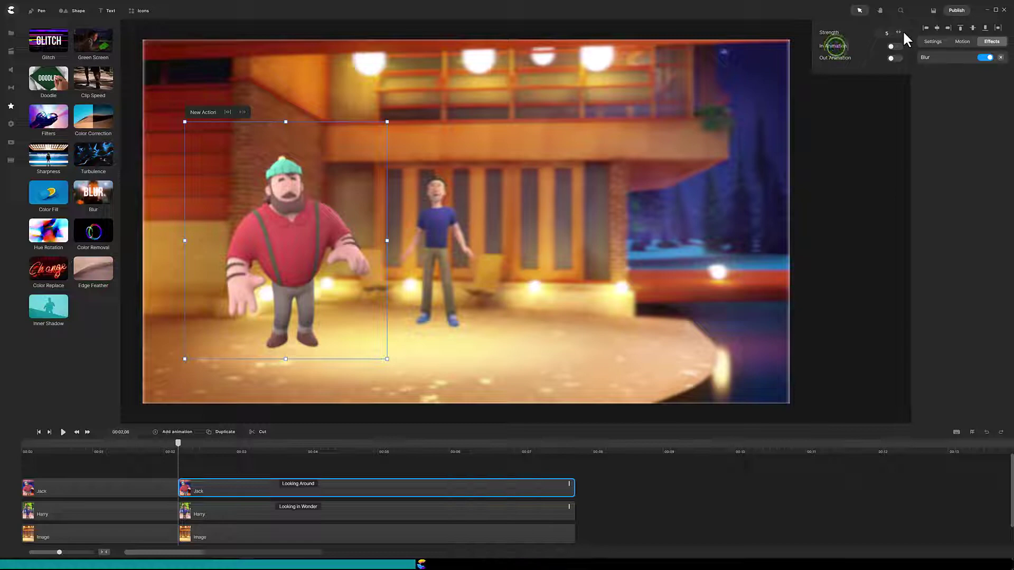
{"action": "left_click", "coordinate": [895, 46]}
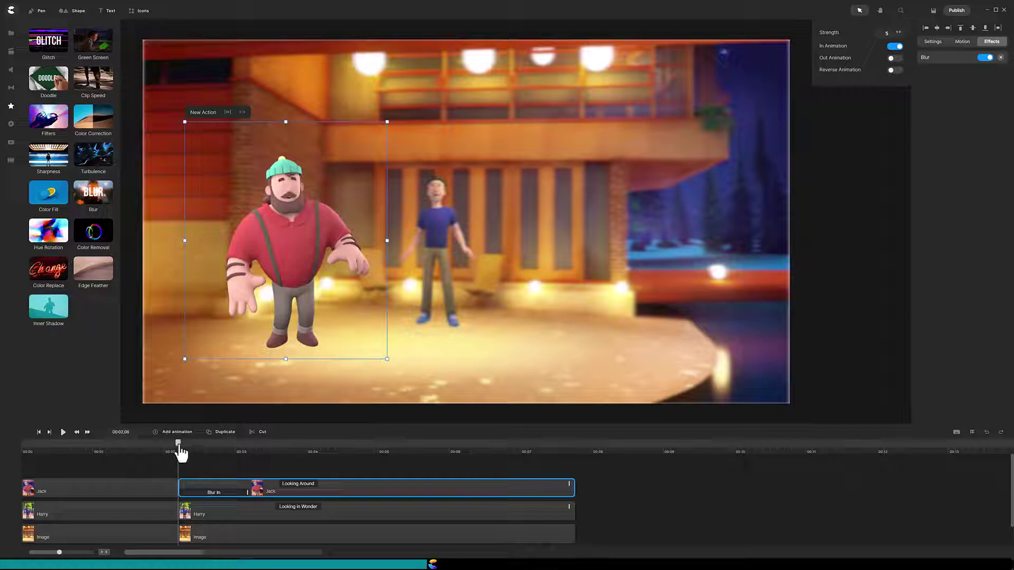
{"action": "left_click_drag", "start_coordinate": [178, 444], "coordinate": [287, 444]}
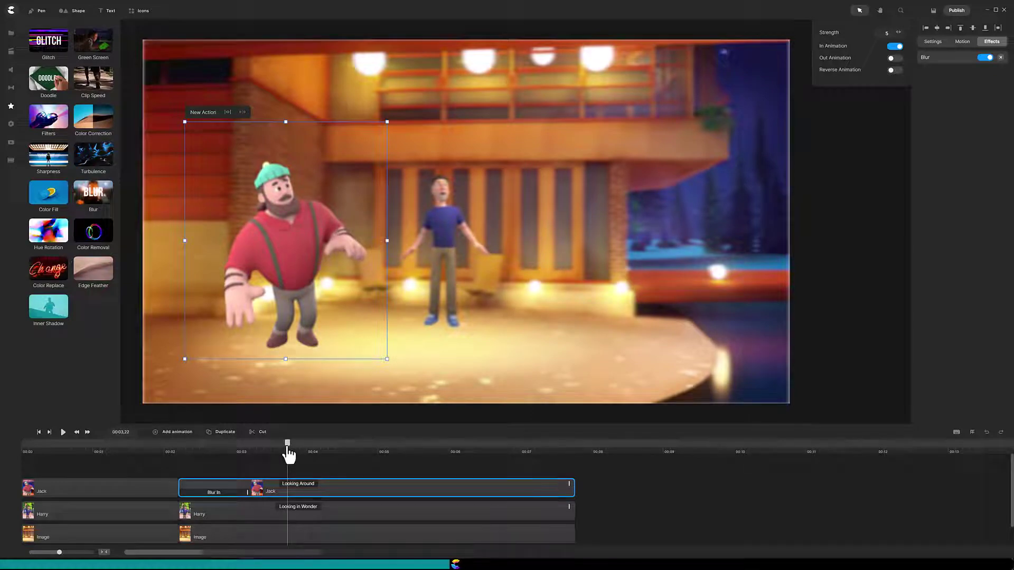
{"action": "left_click_drag", "start_coordinate": [287, 445], "coordinate": [183, 464]}
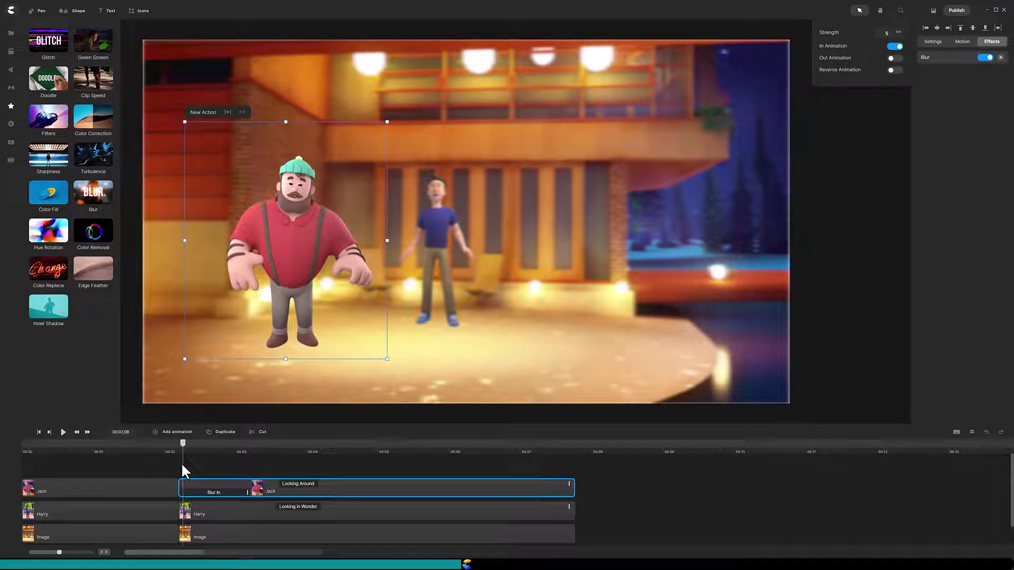
Enable In and Reverse Animation on the Blur of Harry's second clip, then preview.
{"action": "left_click", "coordinate": [219, 513]}
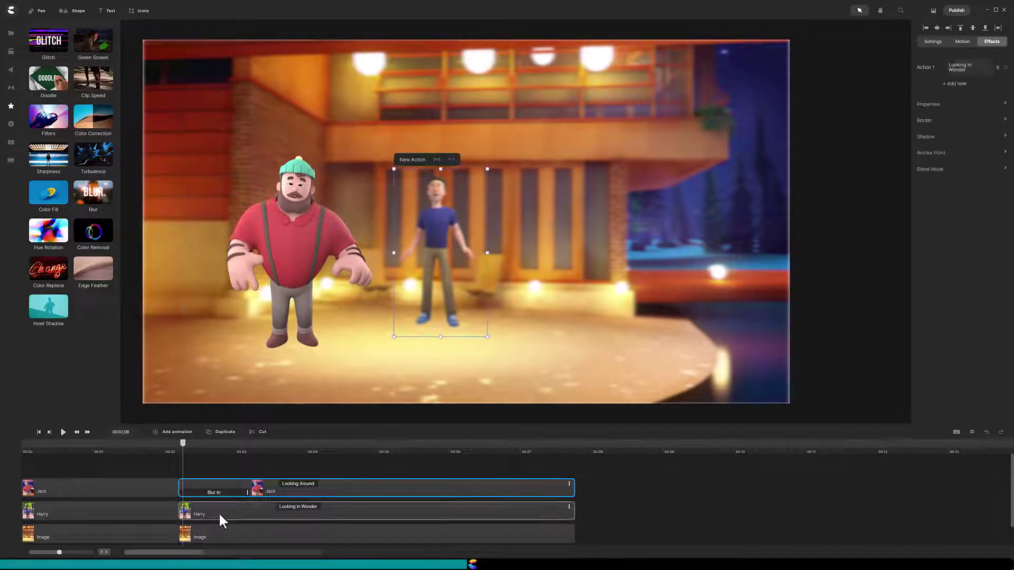
{"action": "left_click", "coordinate": [991, 41]}
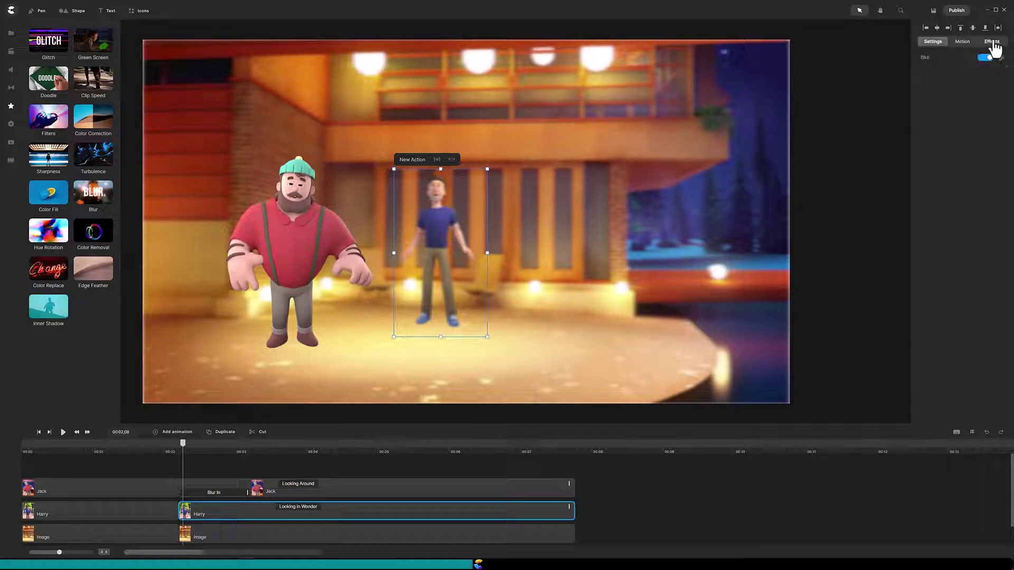
{"action": "left_click", "coordinate": [924, 62]}
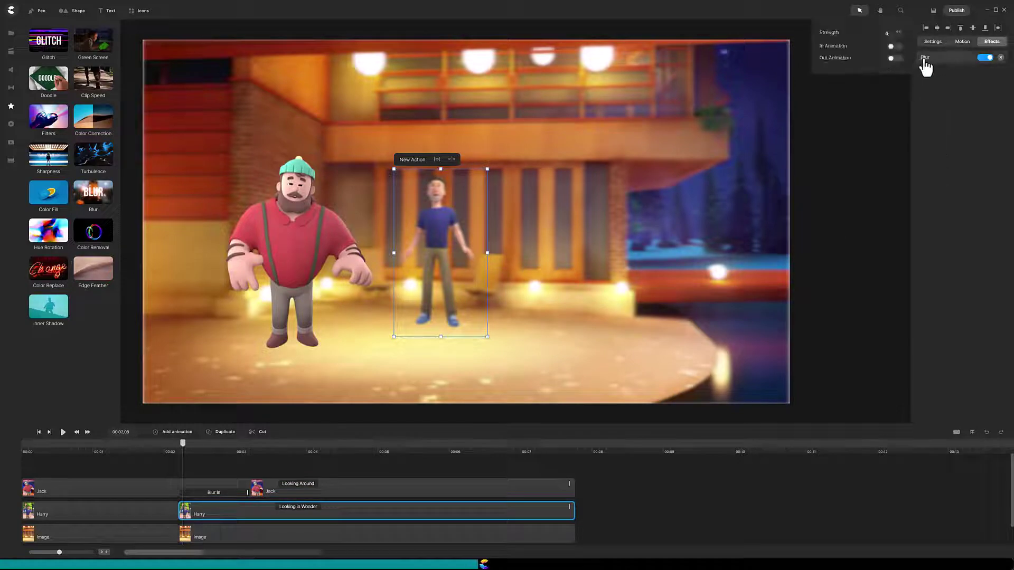
{"action": "left_click", "coordinate": [896, 47]}
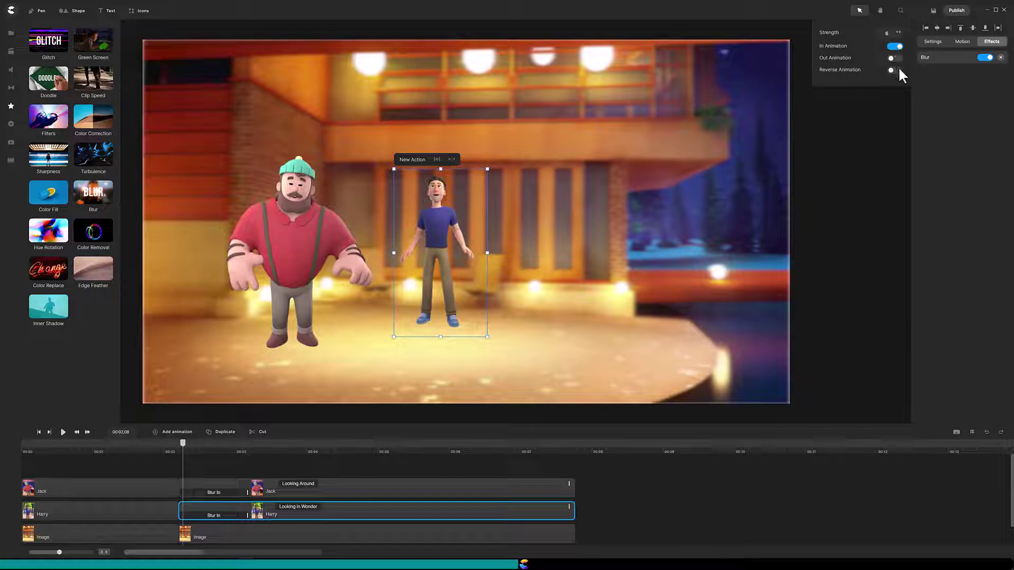
{"action": "left_click", "coordinate": [897, 69]}
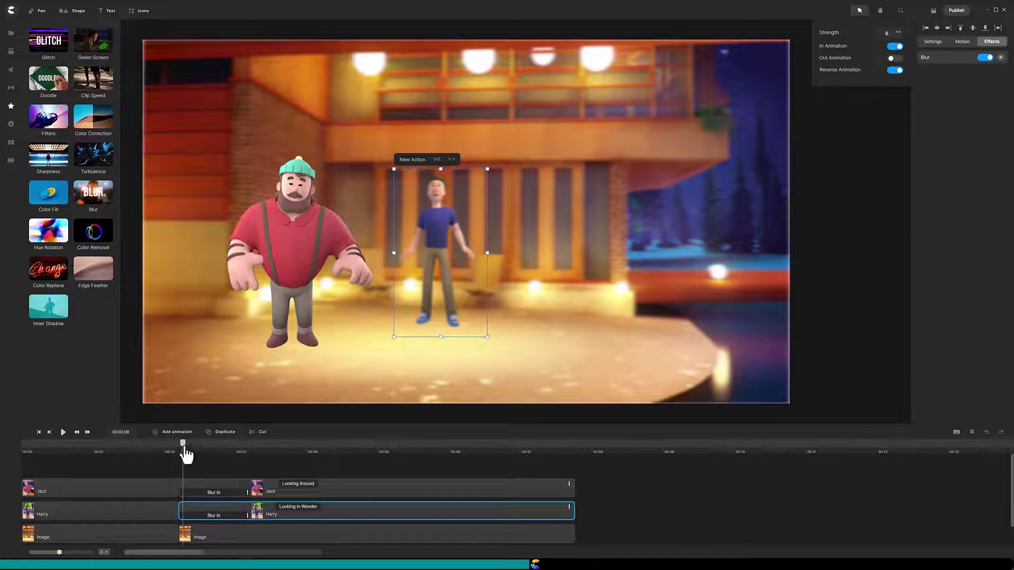
{"action": "left_click_drag", "start_coordinate": [194, 446], "coordinate": [278, 445]}
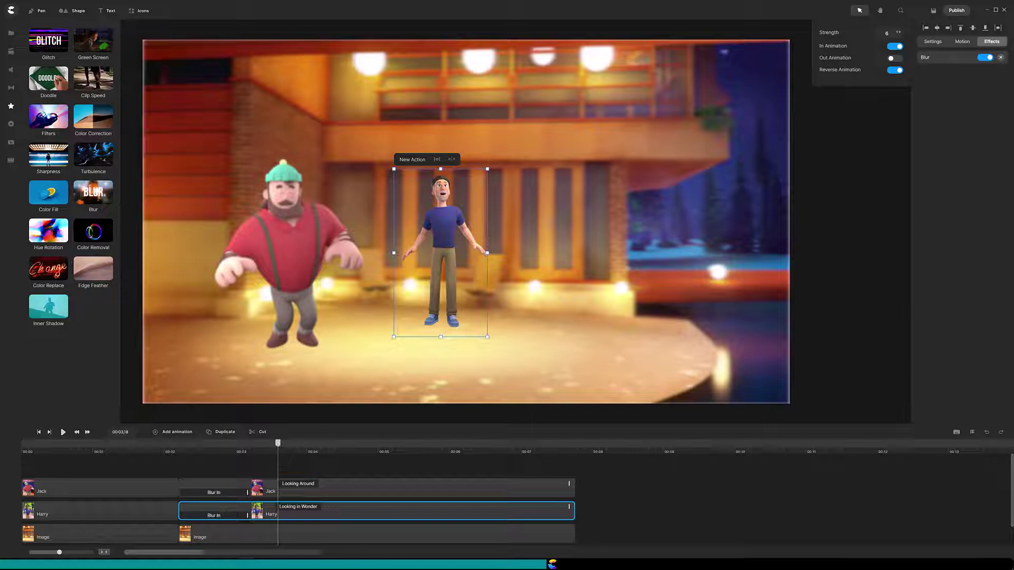
Enable In and Reverse Animation on the background image's strength-6 Blur.
{"action": "left_click", "coordinate": [229, 534]}
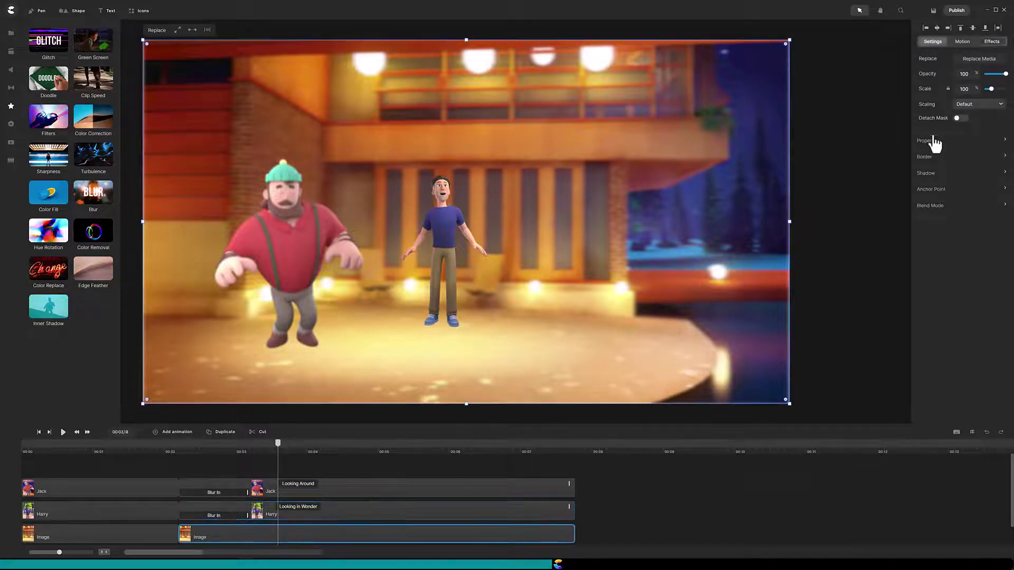
{"action": "left_click", "coordinate": [988, 45]}
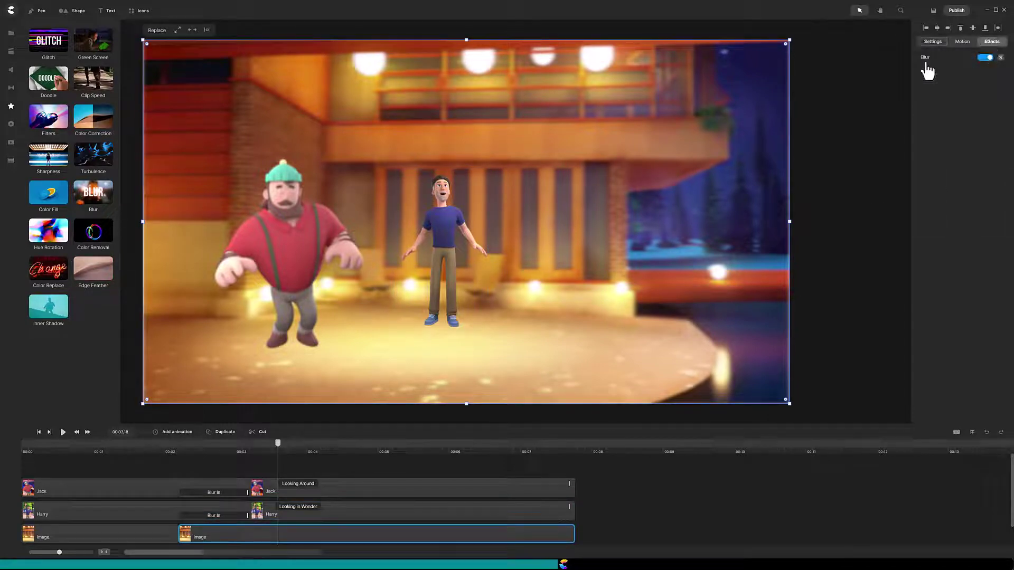
{"action": "left_click", "coordinate": [927, 64]}
{"action": "left_click", "coordinate": [897, 47]}
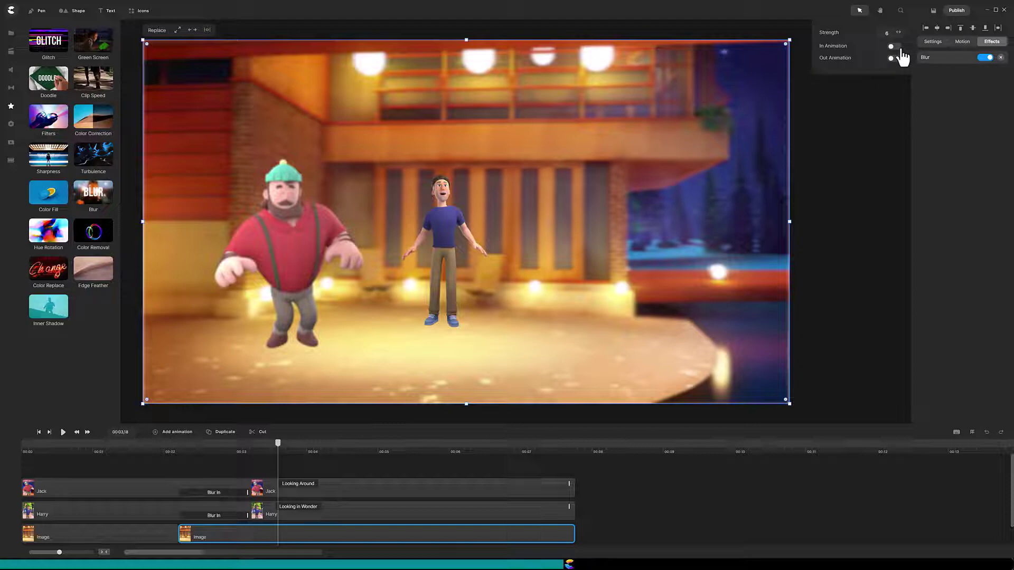
{"action": "left_click", "coordinate": [896, 70]}
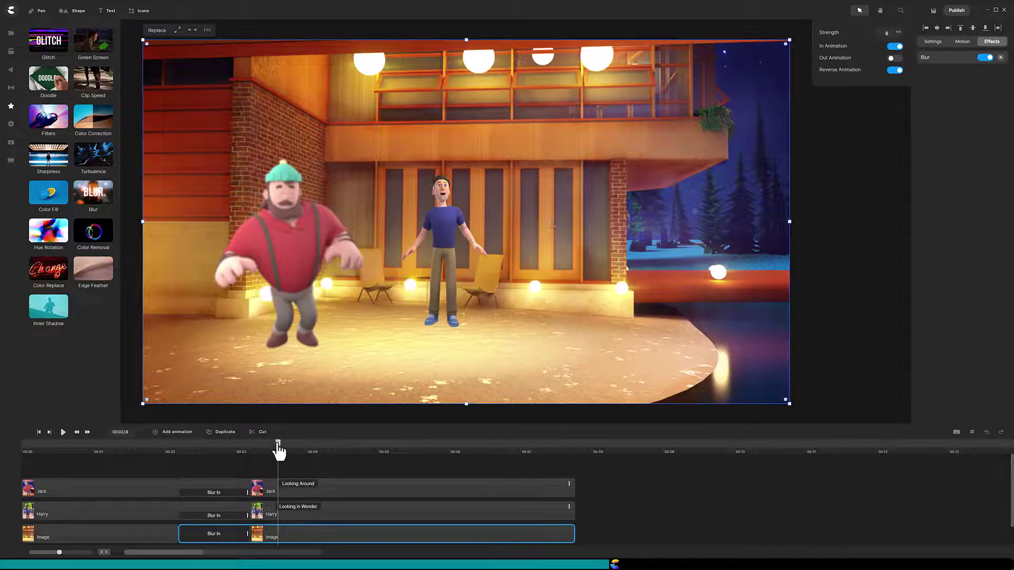
Add a sharp copy of the courtyard background on top, fitted to the canvas.
{"action": "left_click_drag", "start_coordinate": [279, 451], "coordinate": [4, 486]}
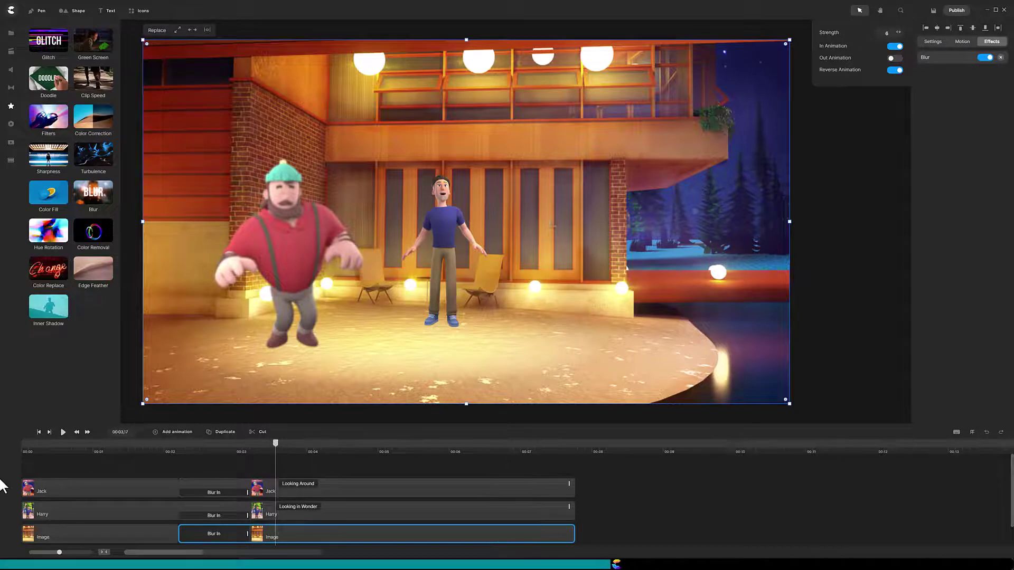
{"action": "left_click", "coordinate": [11, 53]}
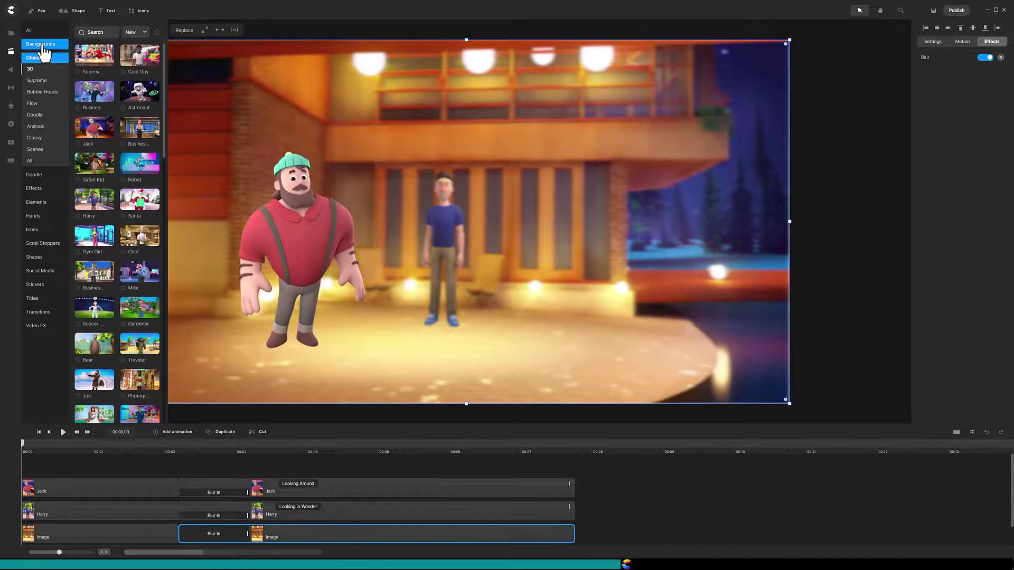
{"action": "left_click", "coordinate": [42, 46]}
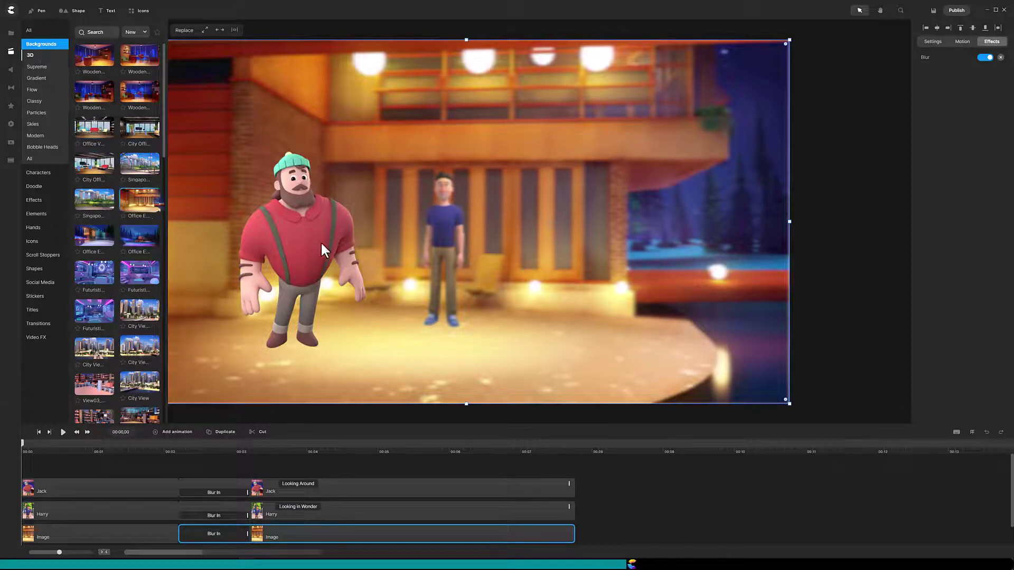
{"action": "left_click_drag", "start_coordinate": [321, 241], "coordinate": [316, 235]}
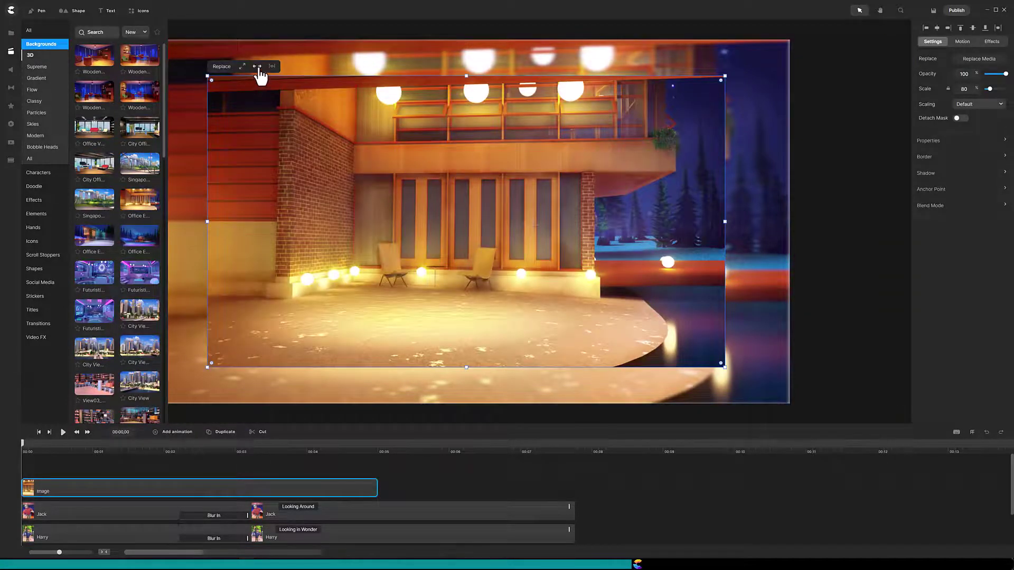
{"action": "left_click", "coordinate": [257, 67]}
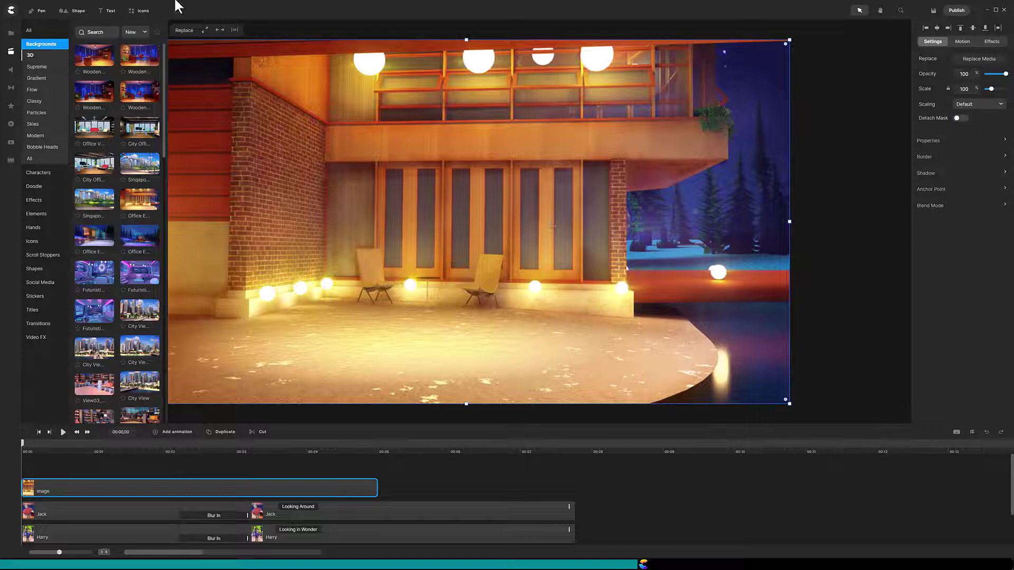
{"action": "left_click", "coordinate": [40, 11]}
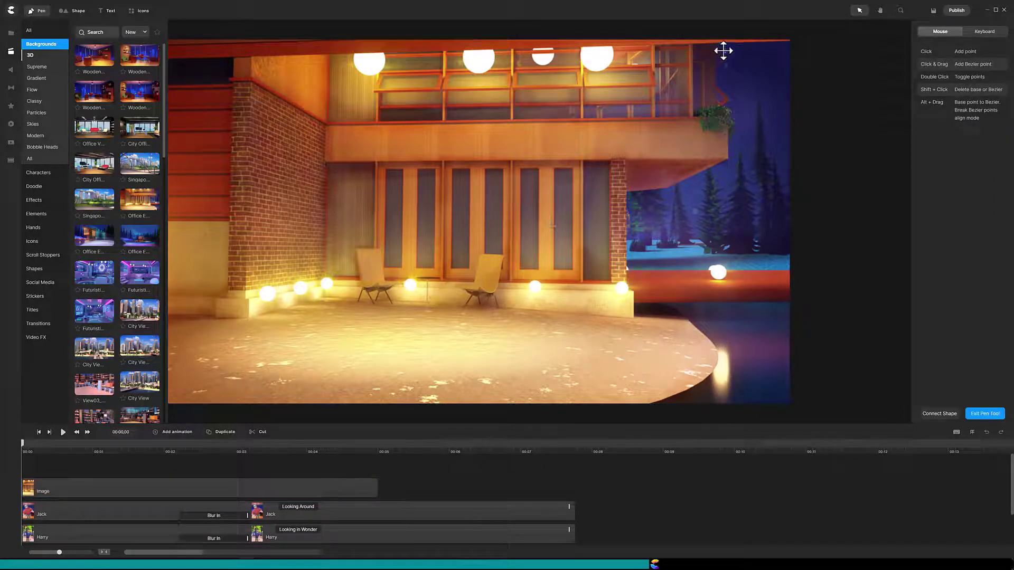
Trace a closed Pen path around the distant trees on the right side.
{"action": "left_click", "coordinate": [725, 82]}
{"action": "left_click", "coordinate": [737, 100]}
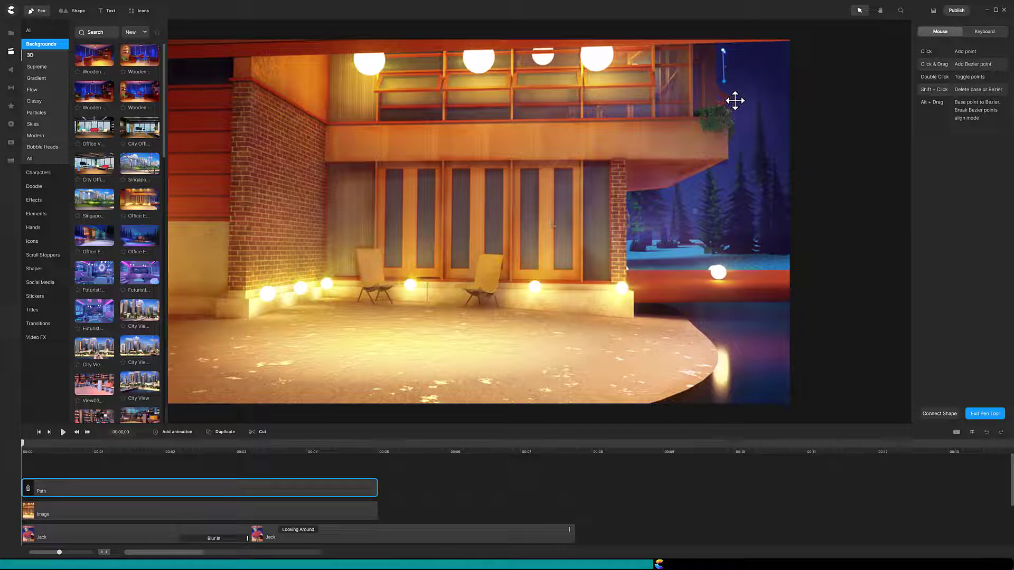
{"action": "left_click", "coordinate": [736, 157]}
{"action": "left_click", "coordinate": [671, 190]}
{"action": "left_click", "coordinate": [630, 195]}
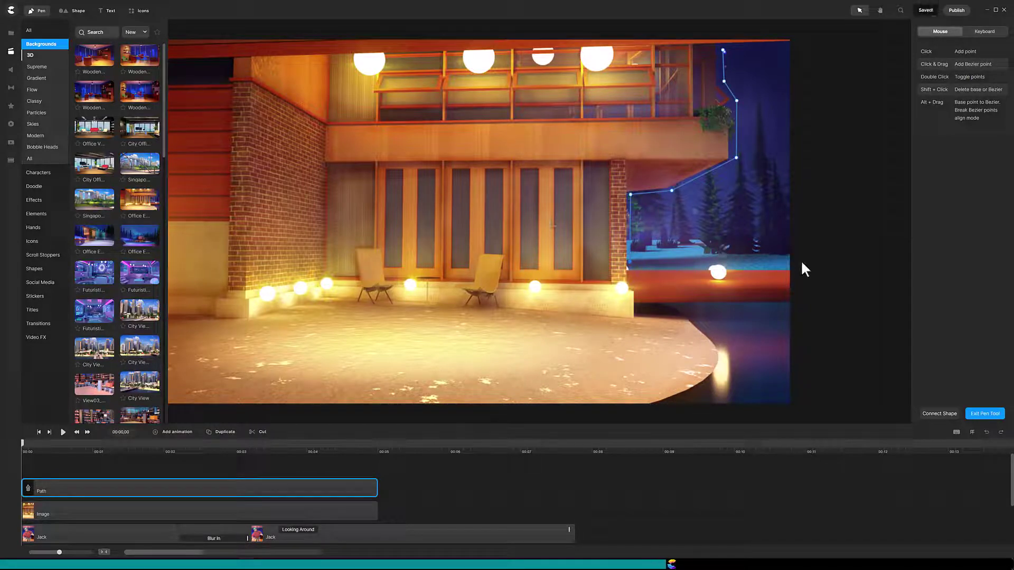
{"action": "left_click", "coordinate": [723, 33]}
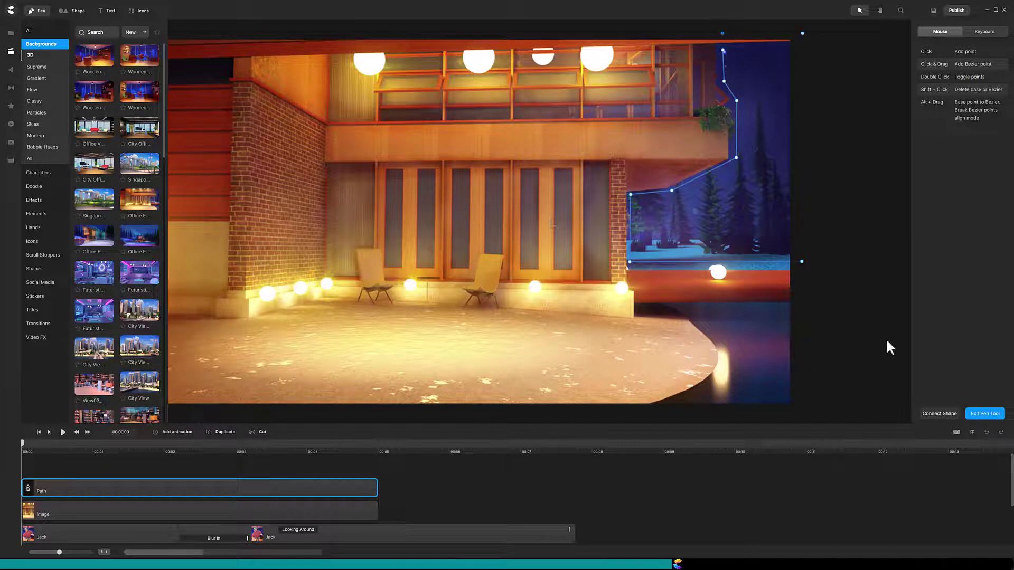
{"action": "left_click", "coordinate": [943, 416]}
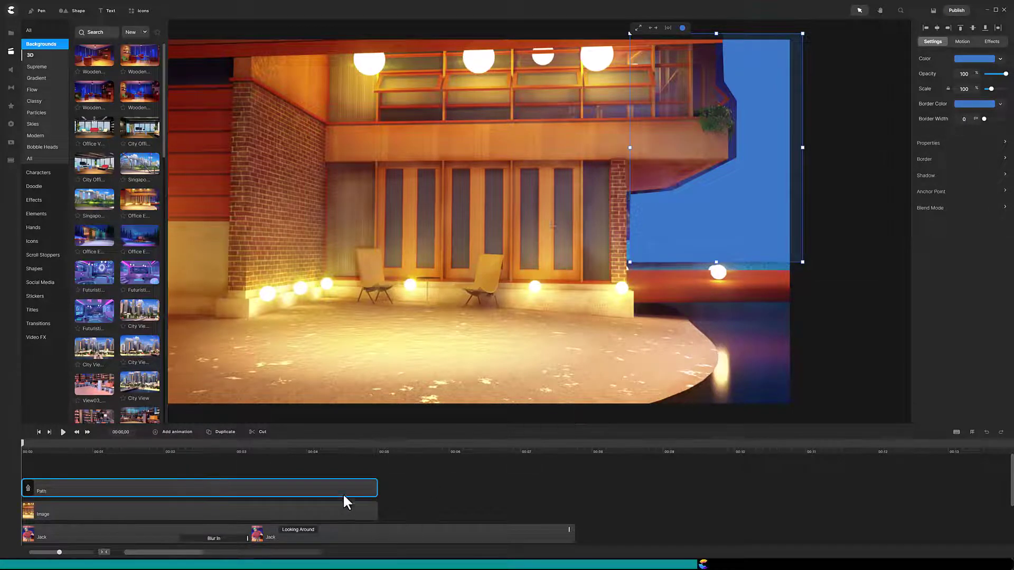
Extend the path and new background clips to about 7.7 s, then mask the image with the path.
{"action": "key", "text": "ctrl+a"}
{"action": "left_click_drag", "start_coordinate": [375, 491], "coordinate": [576, 496]}
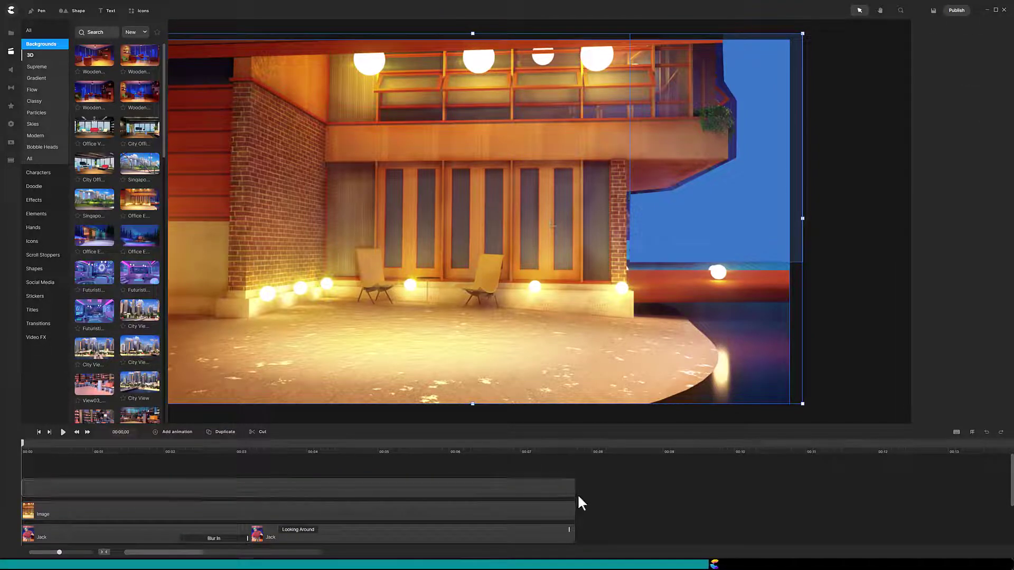
{"action": "left_click", "coordinate": [572, 510]}
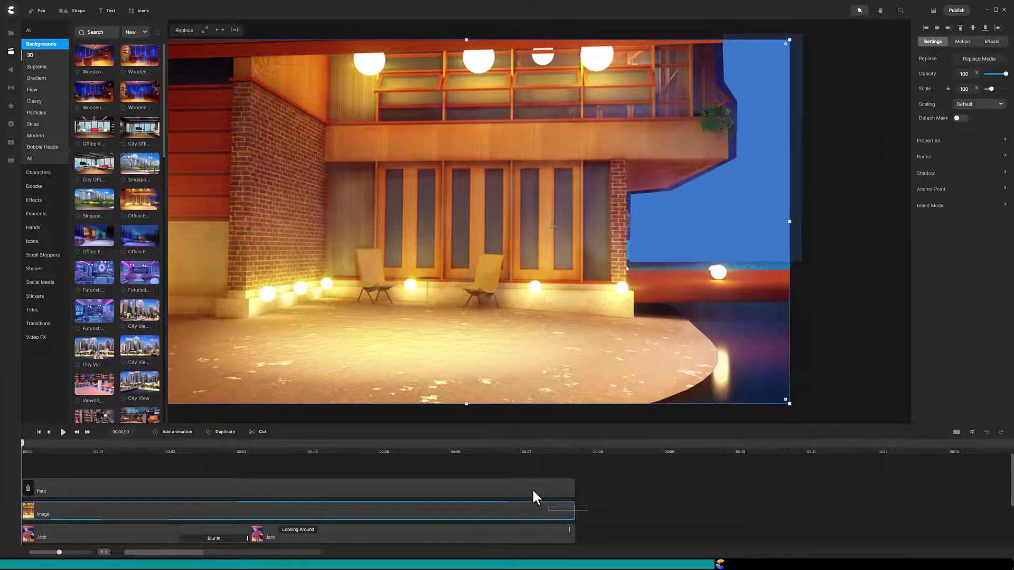
{"action": "left_click", "coordinate": [532, 491], "text": "shift"}
{"action": "right_click", "coordinate": [533, 490]}
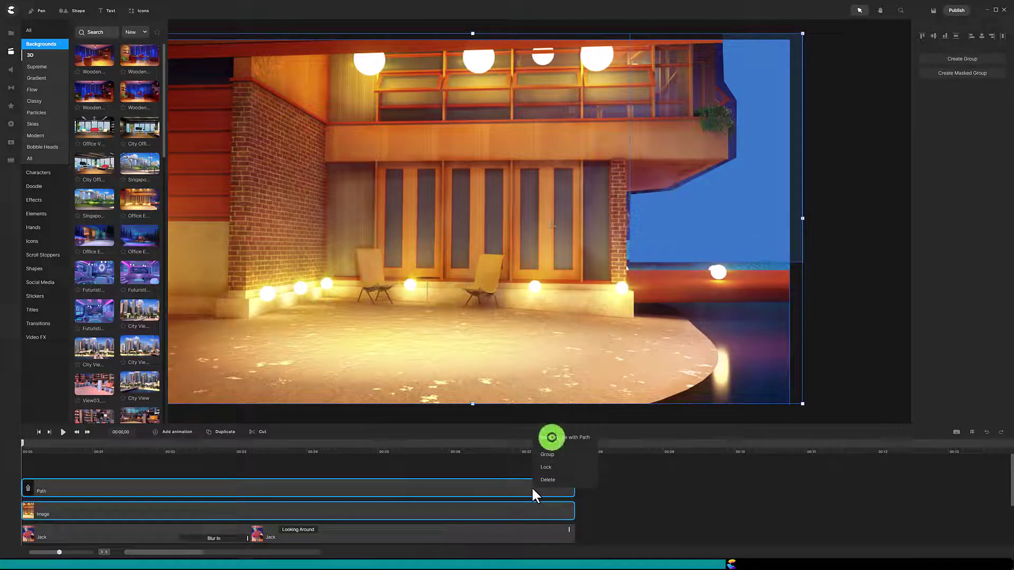
{"action": "left_click", "coordinate": [566, 440]}
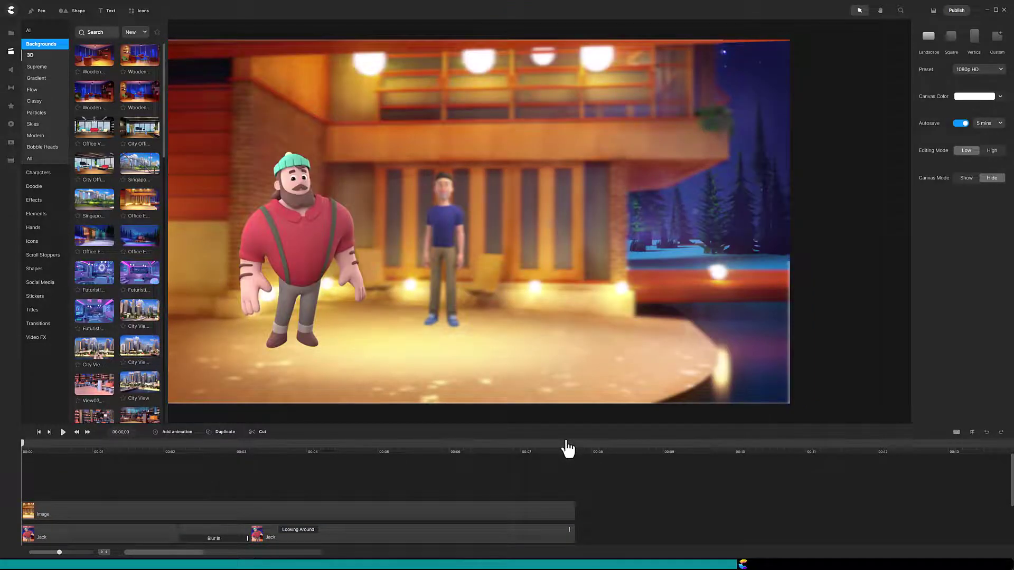
Rename the masked background image clip to 'trees'.
{"action": "right_click", "coordinate": [132, 508]}
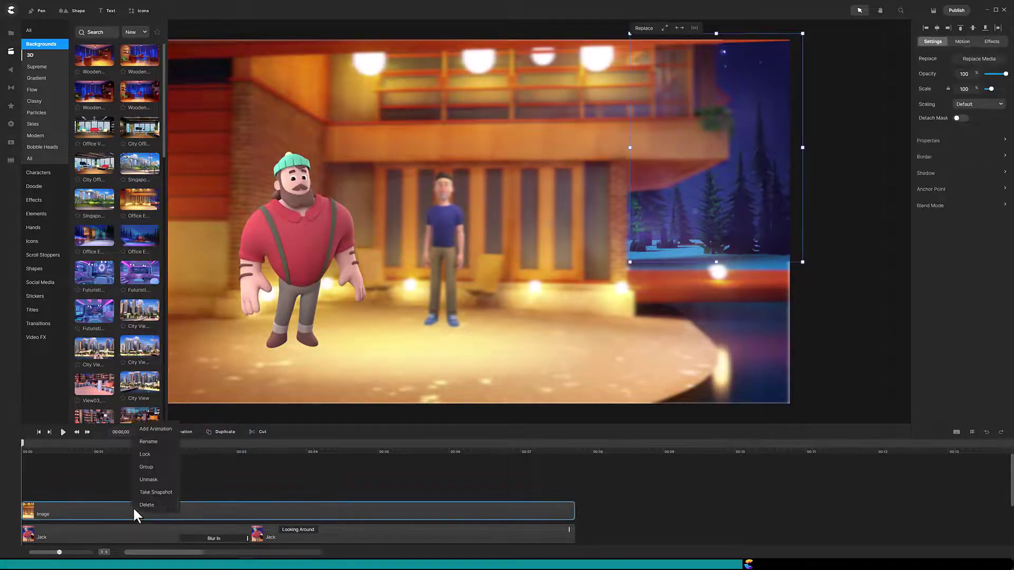
{"action": "left_click", "coordinate": [153, 452]}
{"action": "type", "text": "tree"}
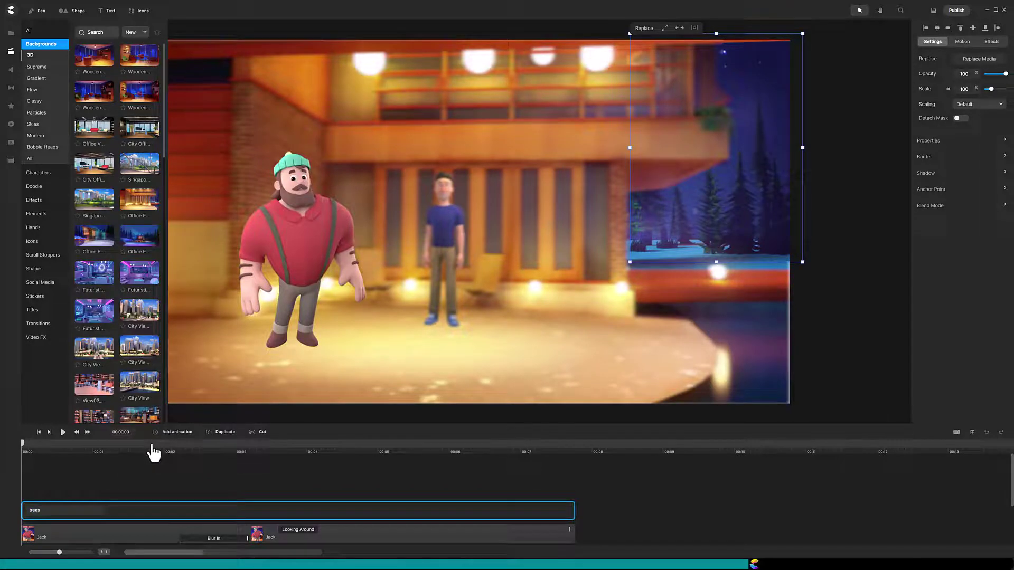
{"action": "type", "text": "s"}
{"action": "key", "text": "Return"}
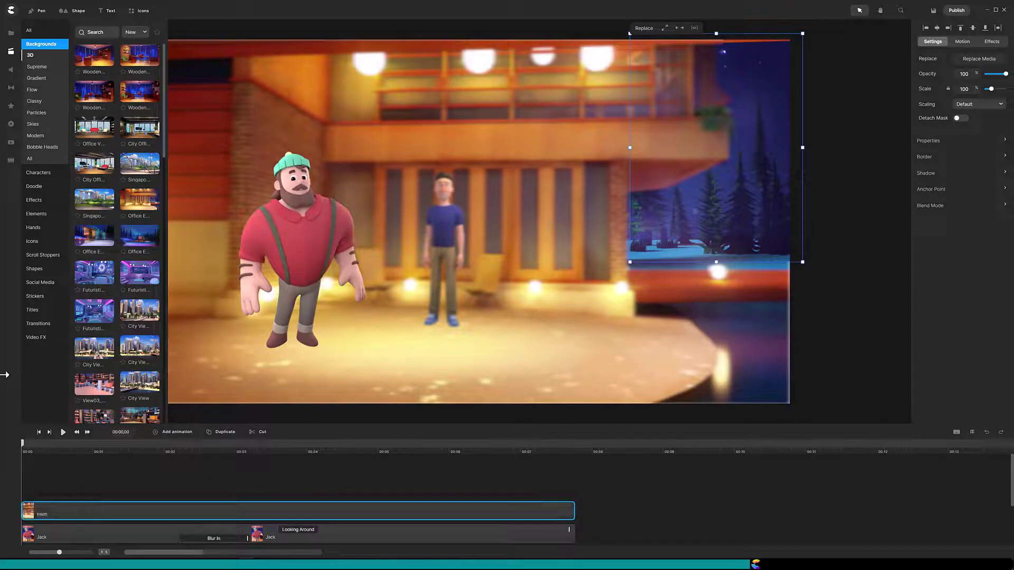
Apply a Blur effect to the trees layer and raise its strength from 10 to 35.
{"action": "left_click", "coordinate": [13, 109]}
{"action": "left_click_drag", "start_coordinate": [92, 193], "coordinate": [189, 509]}
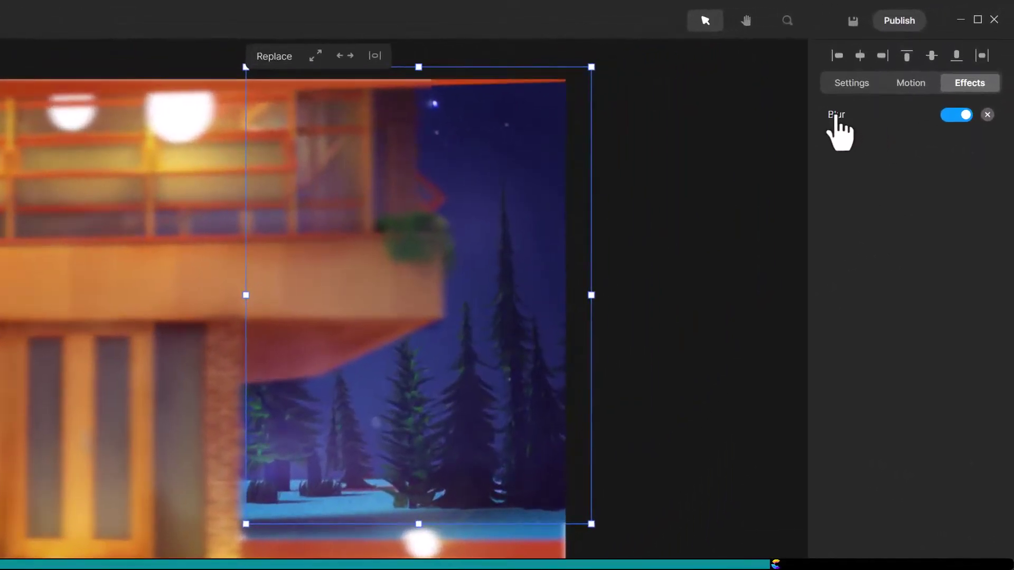
{"action": "left_click", "coordinate": [924, 58]}
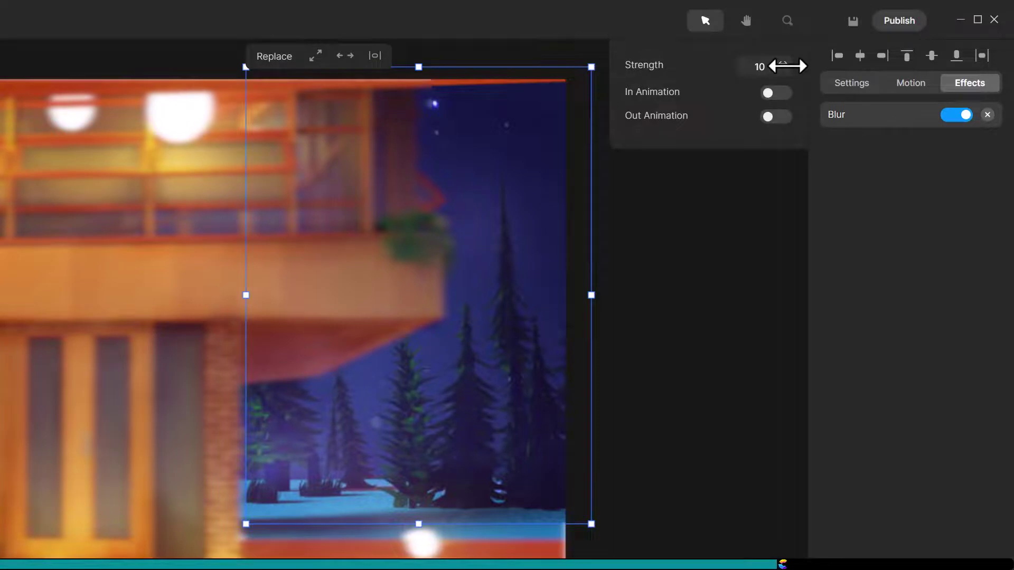
{"action": "left_click_drag", "start_coordinate": [785, 65], "coordinate": [786, 66]}
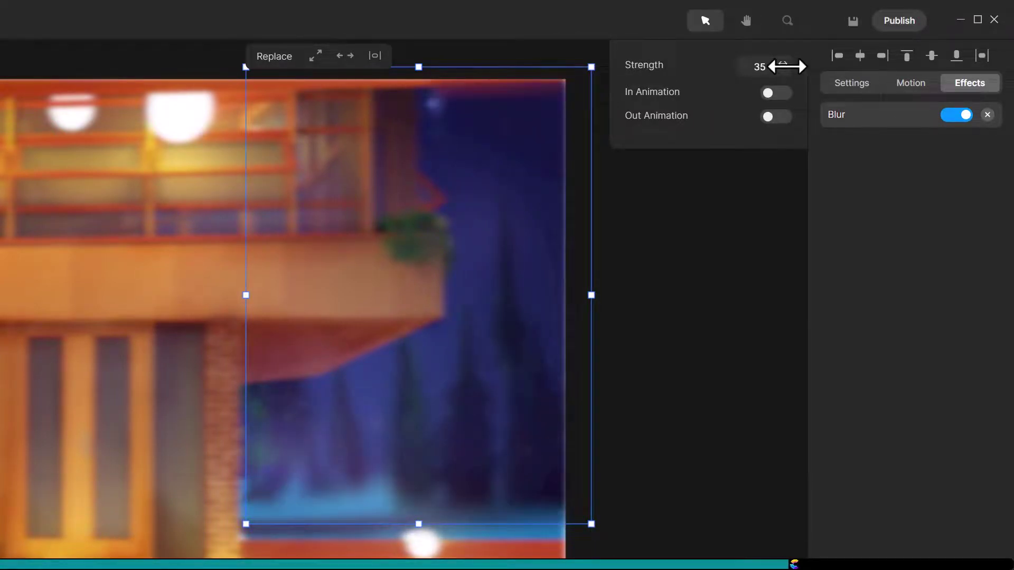